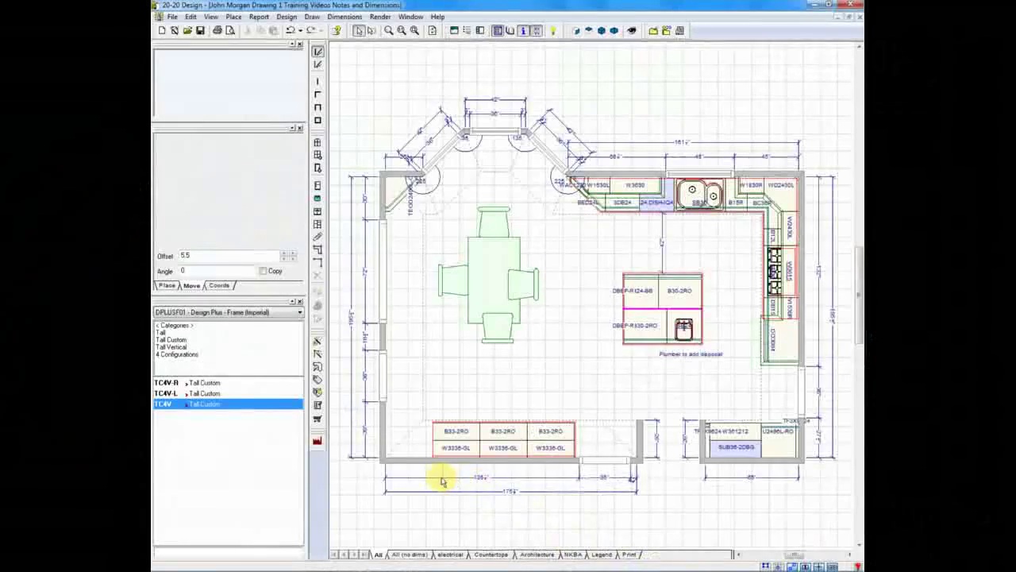
Zoom in on the bottom-left wall beside the B33-2RO and W3336-GL cabinets.
scroll(442, 481, "up", 4)
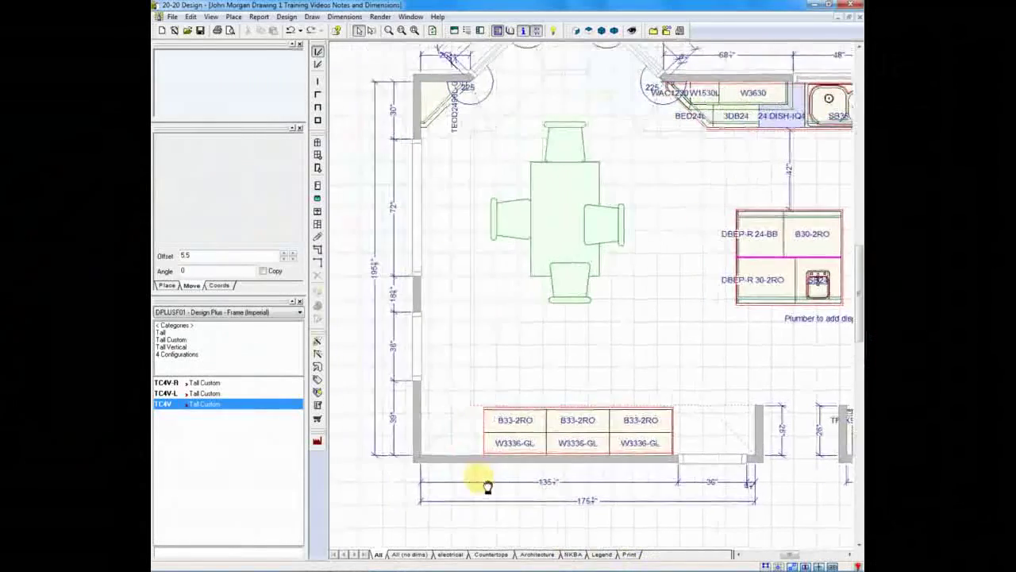
scroll(499, 418, "up", 3)
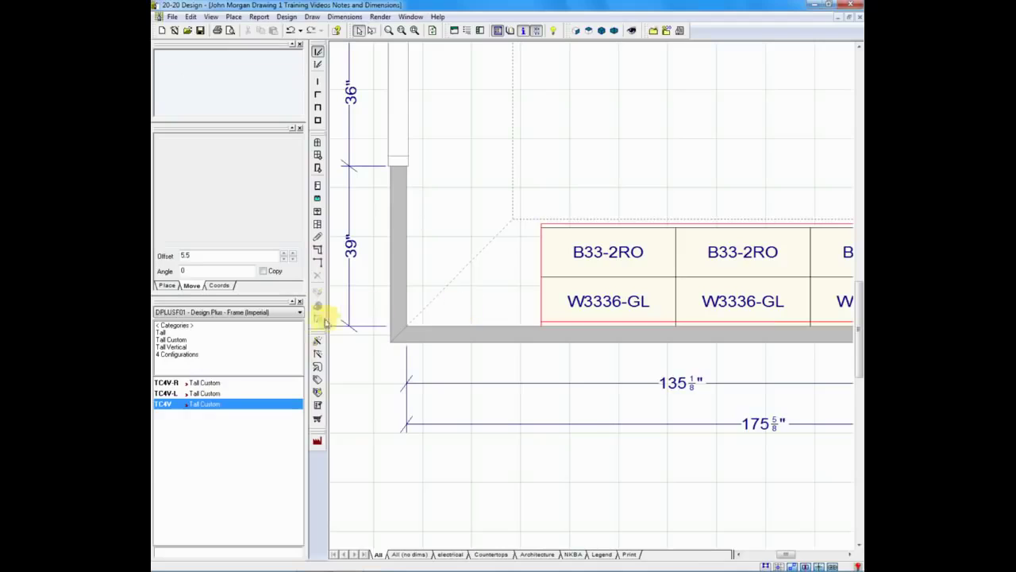
Switch the catalog to DPLUSF01 - Design Plus - Frame (Imperial) at its top-level categories.
left_click(187, 326)
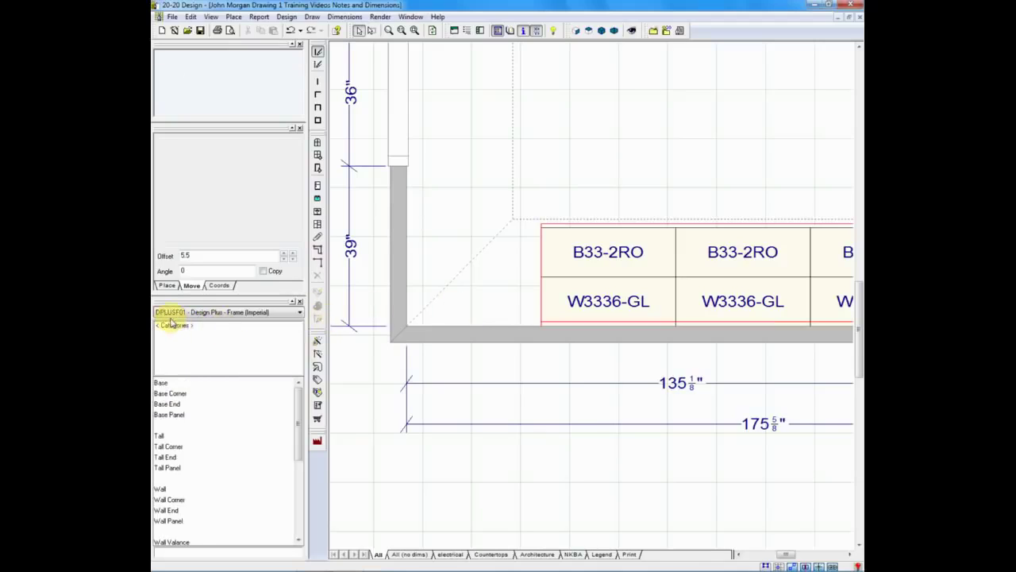
left_click(300, 314)
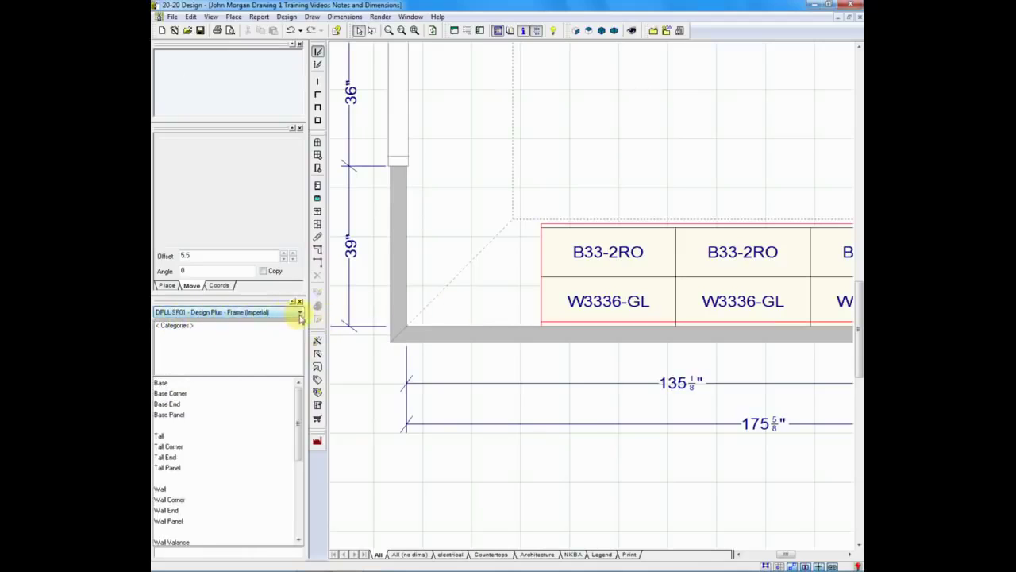
left_click(300, 315)
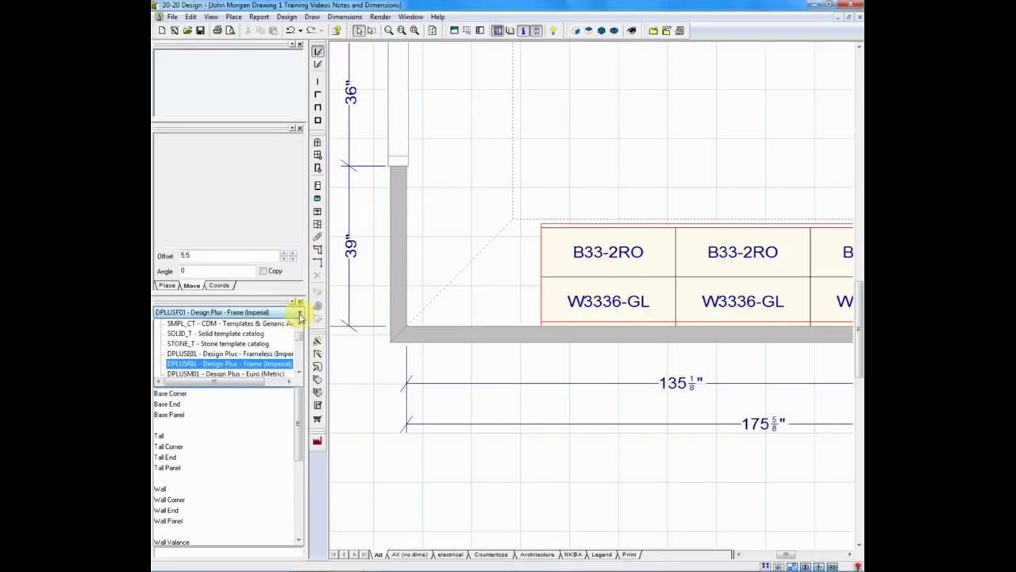
left_click(299, 374)
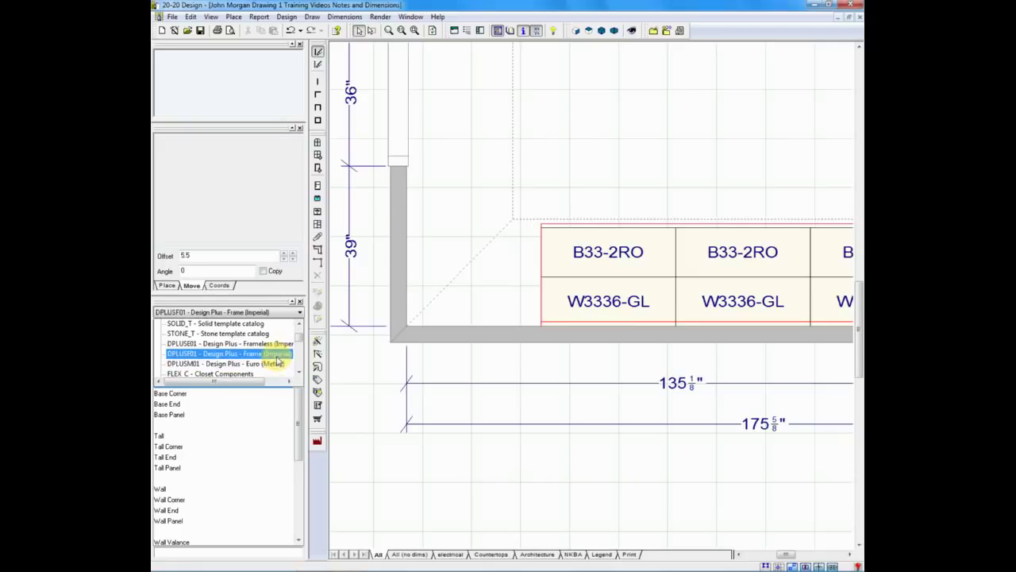
left_click(277, 361)
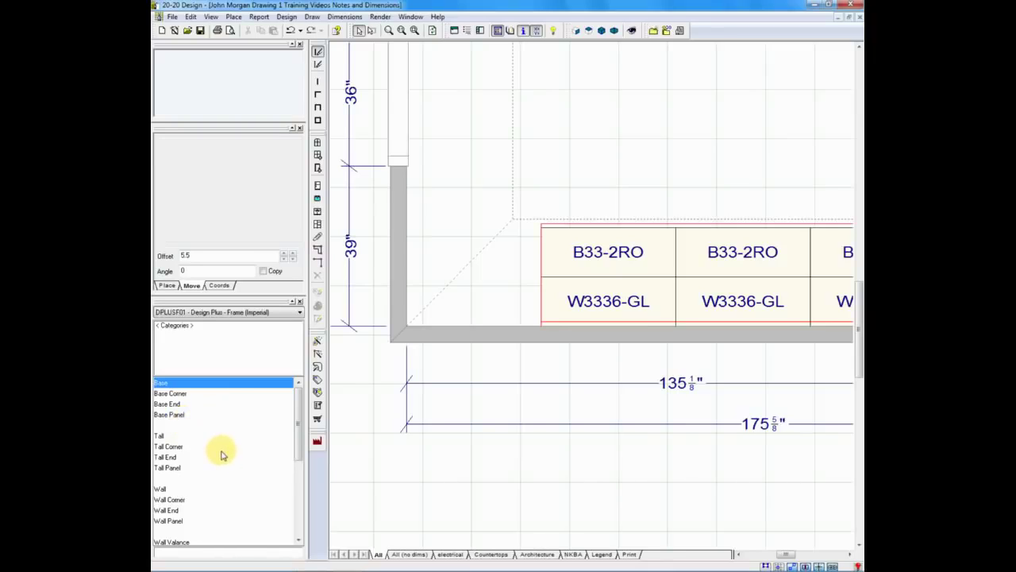
Browse Tall > Tall Custom > Tall Vertical > 4 Configurations and pick the TC4V cabinet.
double_click(161, 437)
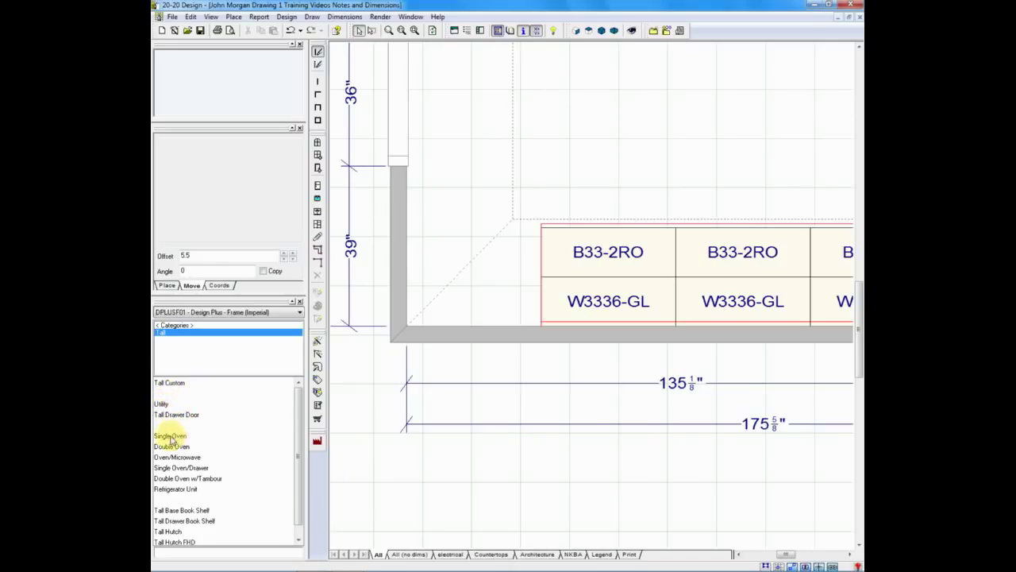
double_click(173, 386)
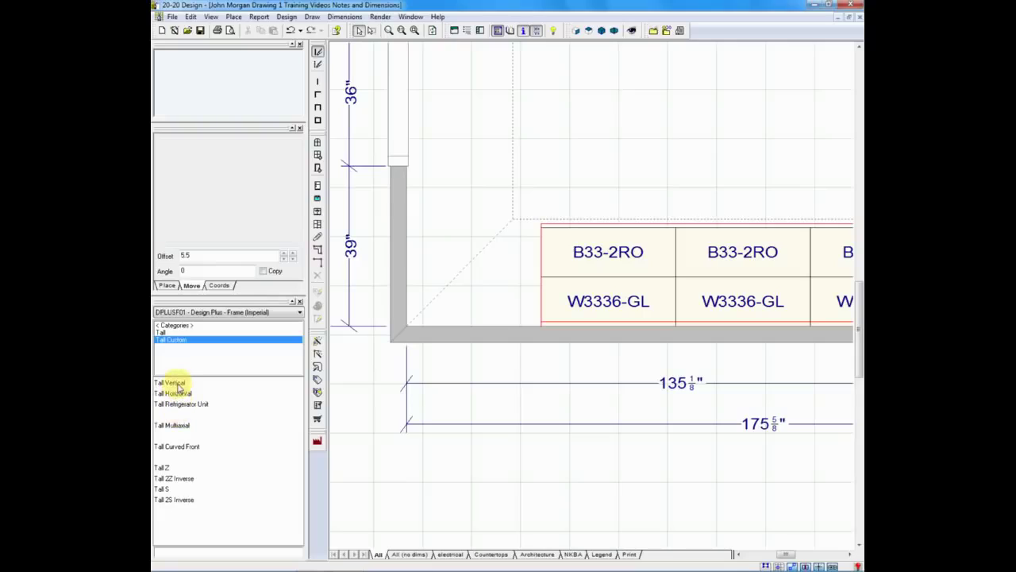
double_click(178, 387)
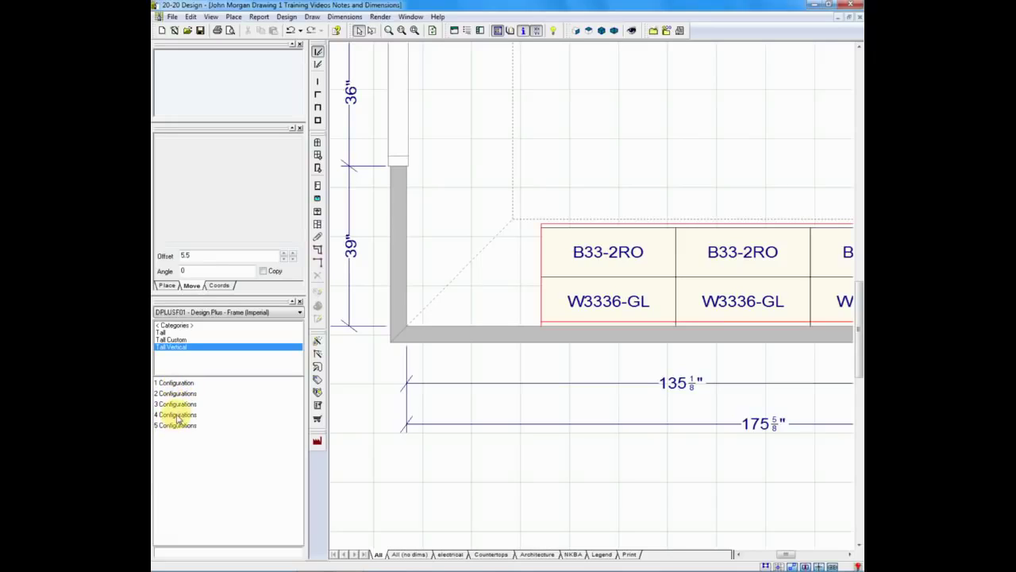
left_click(177, 417)
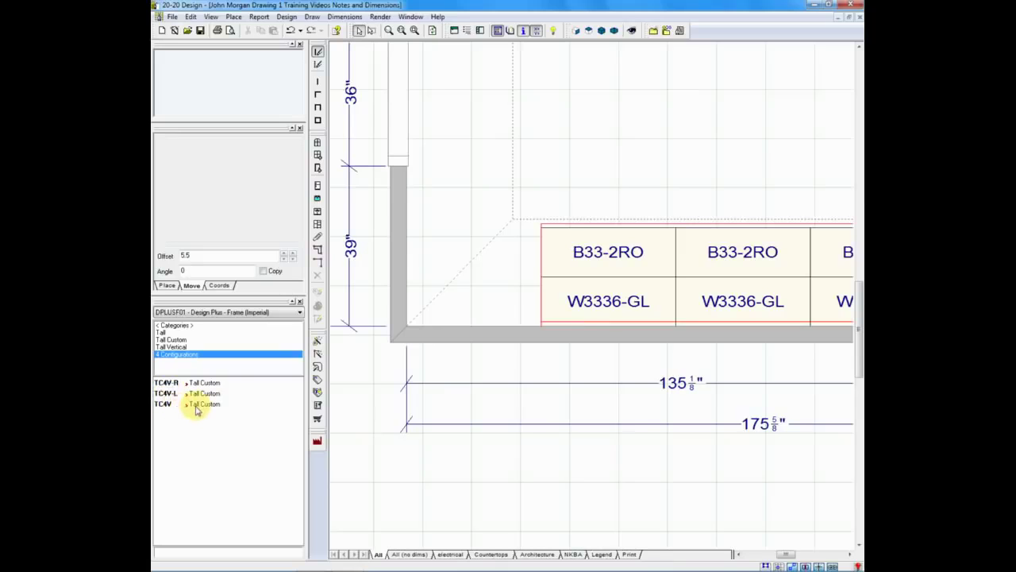
left_click(197, 407)
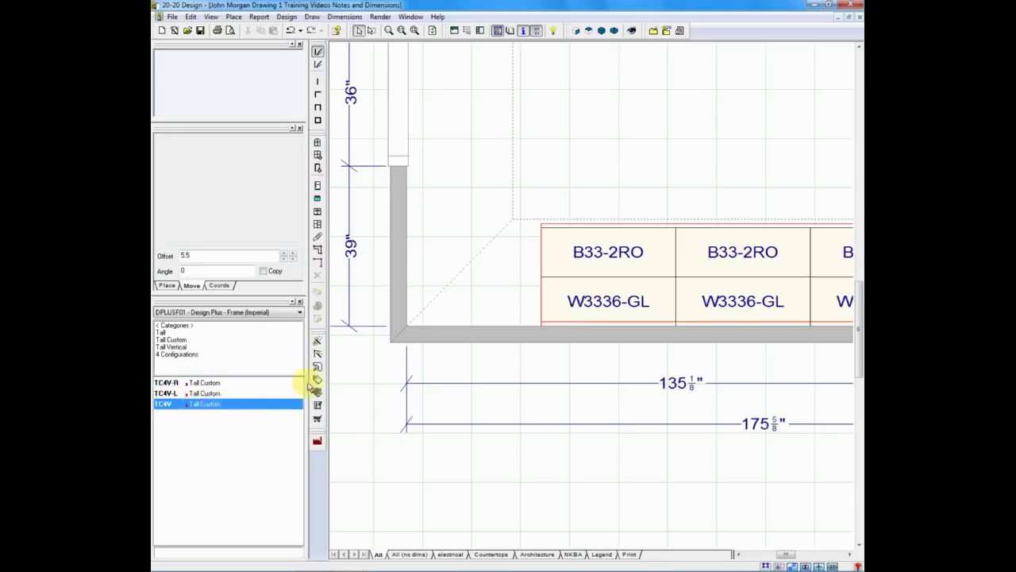
Drop TC4V into the floor area, raise its Attributes dialog and rotate the 3D preview.
left_click(520, 254)
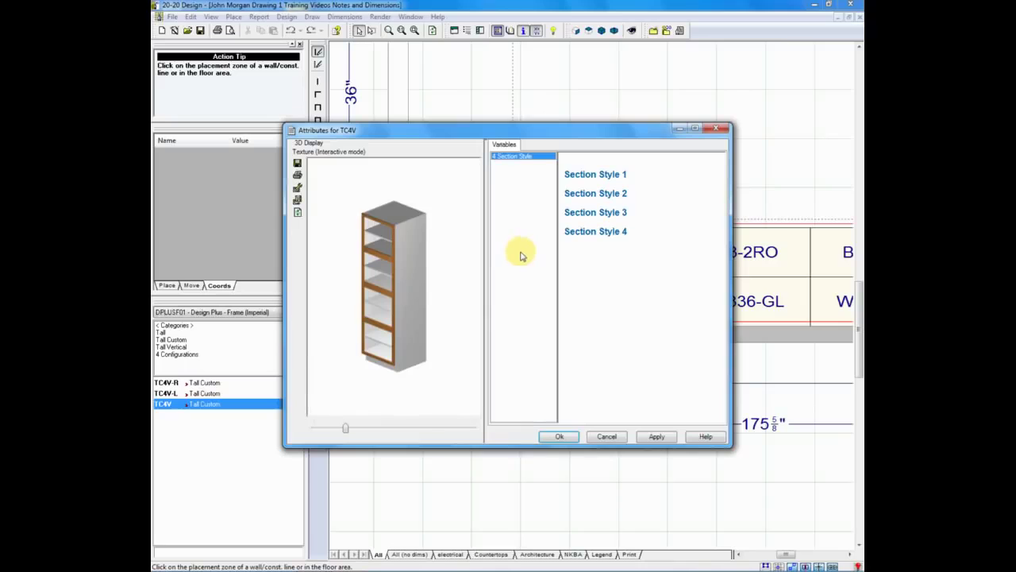
left_click_drag(515, 132, 509, 97)
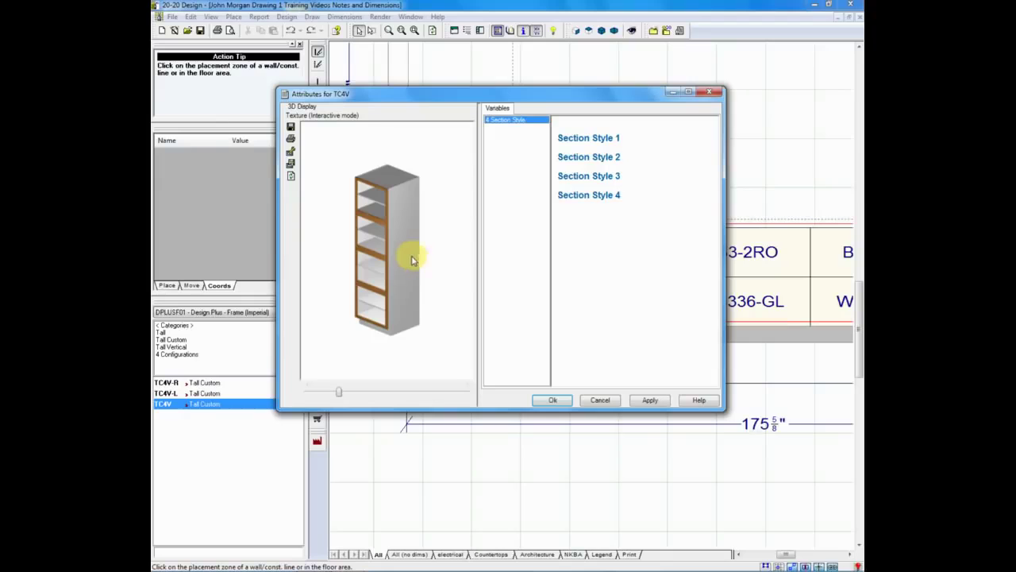
mouse_move(401, 256)
left_mouse_down()
mouse_move(456, 240)
mouse_move(413, 239)
mouse_move(432, 254)
mouse_move(386, 245)
mouse_move(374, 284)
mouse_move(371, 254)
mouse_move(403, 317)
left_mouse_up()
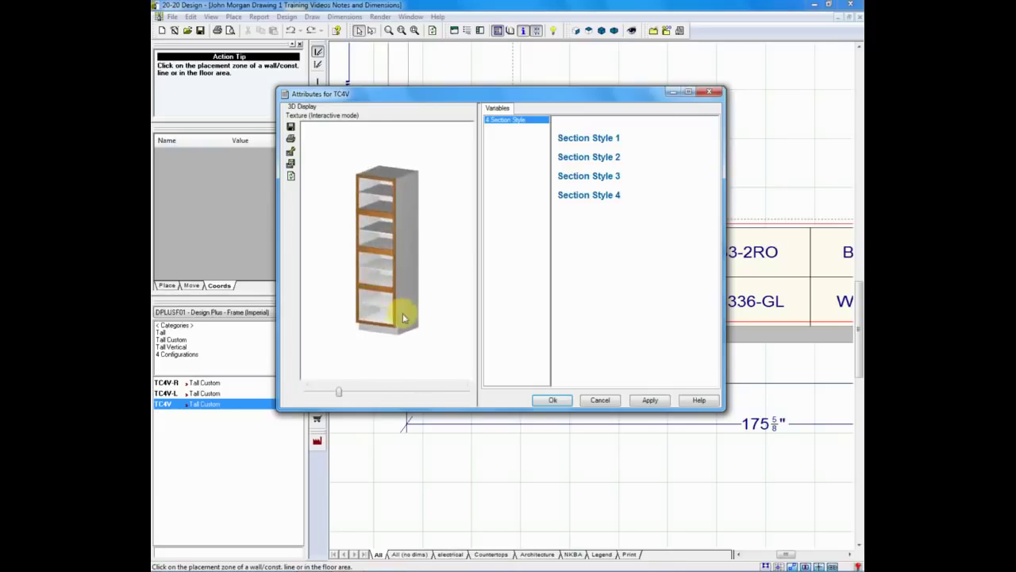
Give section 1 two drawers and section 2 a divided pigeon-hole insert.
left_click(590, 139)
left_click_drag(712, 148, 706, 265)
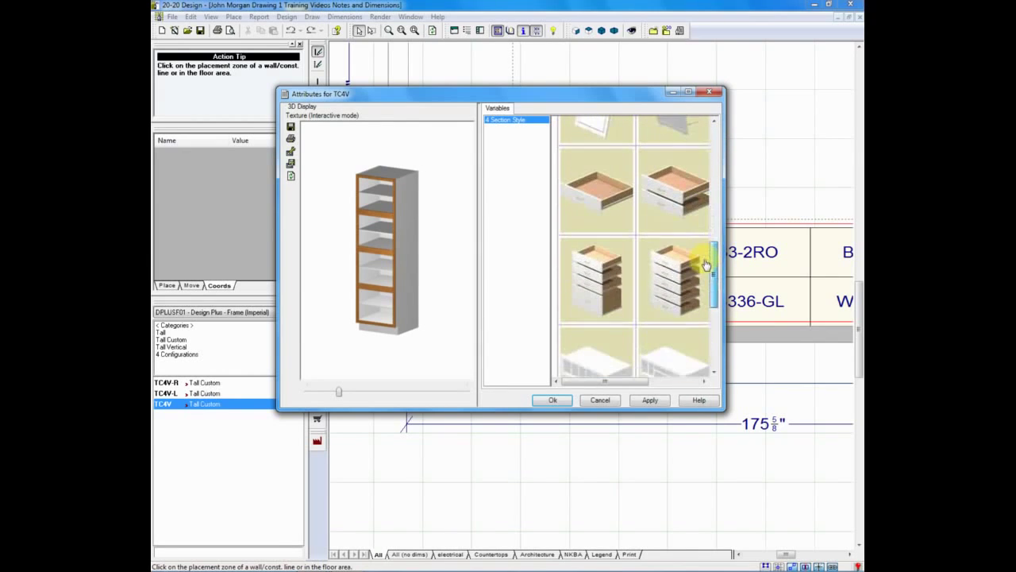
left_click(674, 194)
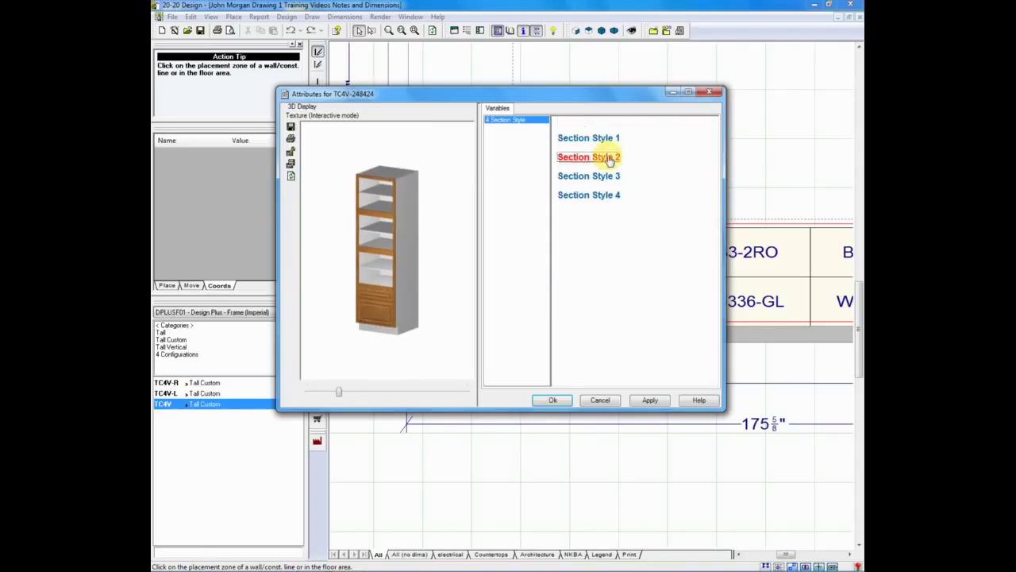
left_click(576, 156)
left_click_drag(710, 148, 710, 280)
scroll(711, 279, "down", 3)
left_click(699, 296)
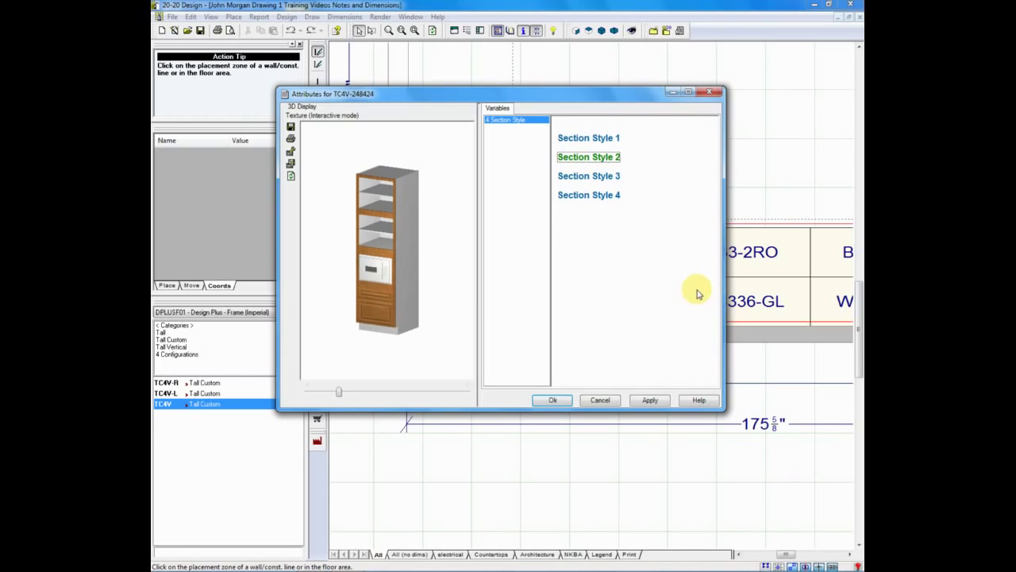
left_click(594, 156)
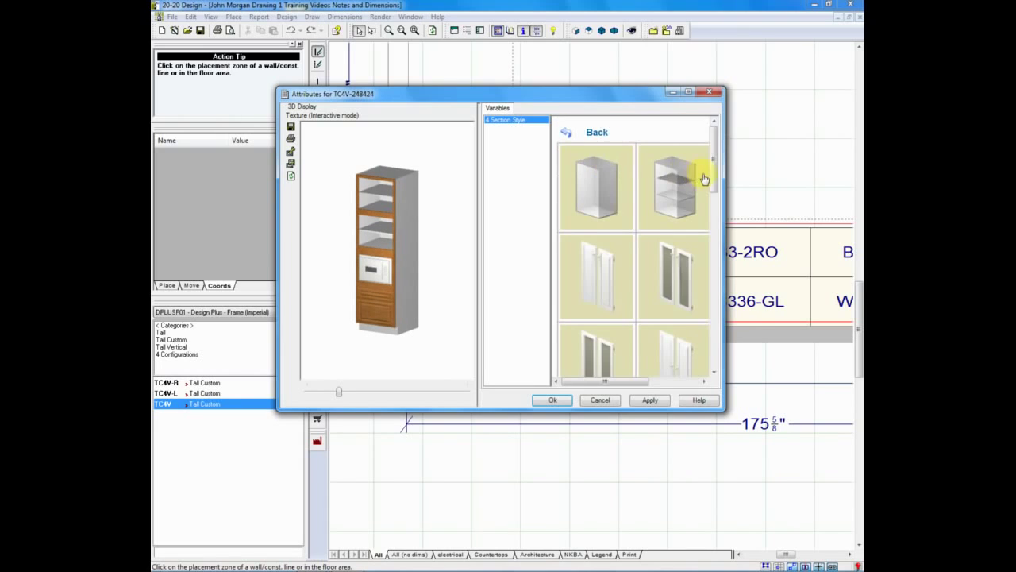
left_click_drag(713, 159, 710, 318)
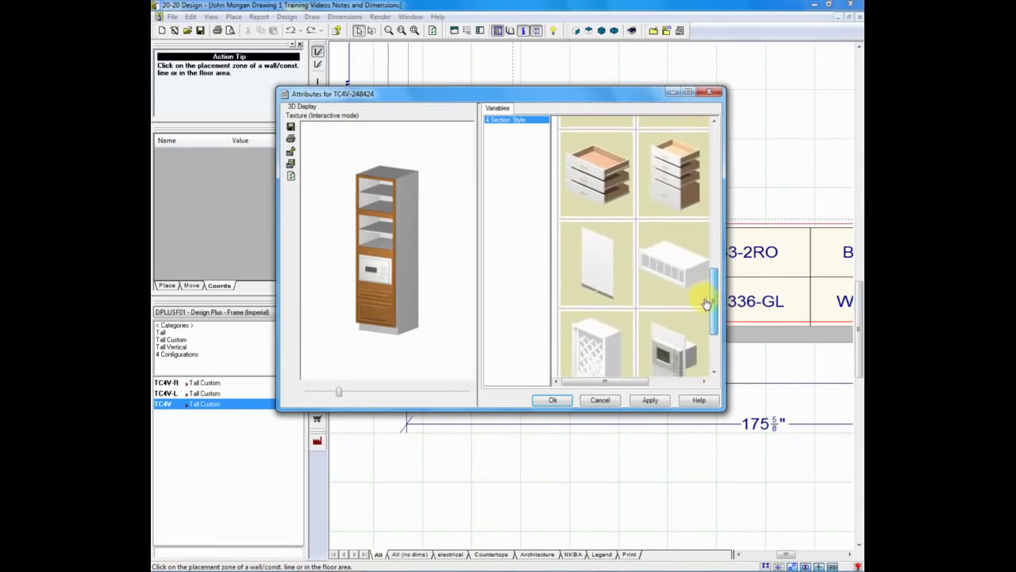
left_click(674, 269)
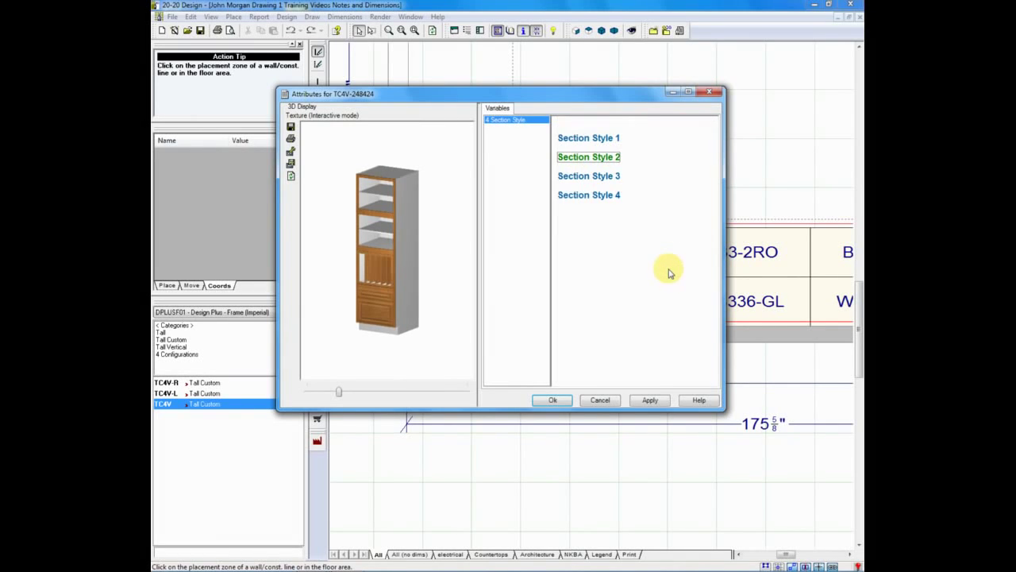
Put a lattice wine rack in section 3 and glass doors in section 4, then confirm.
left_click(604, 178)
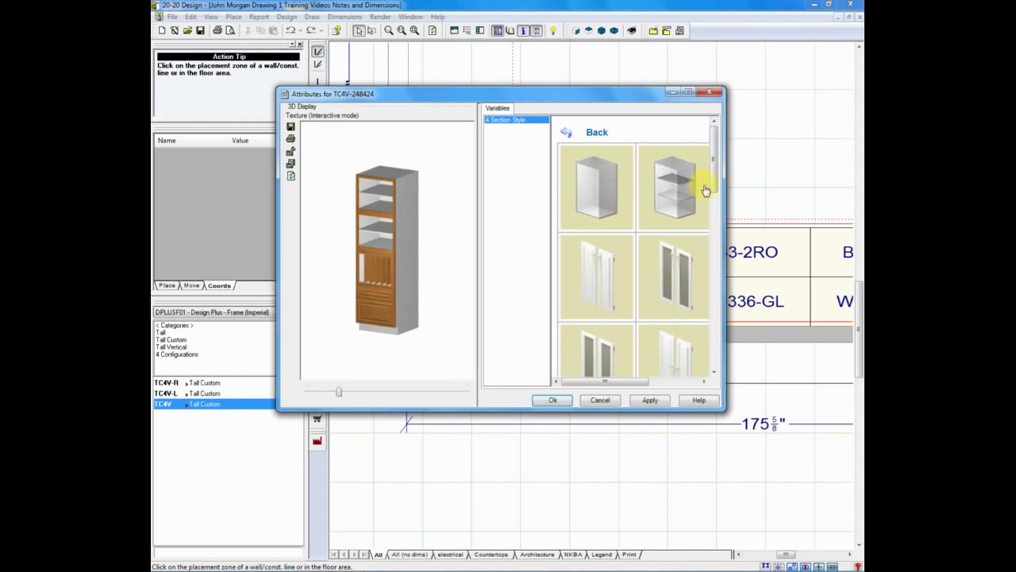
left_click_drag(713, 159, 709, 327)
left_click(609, 326)
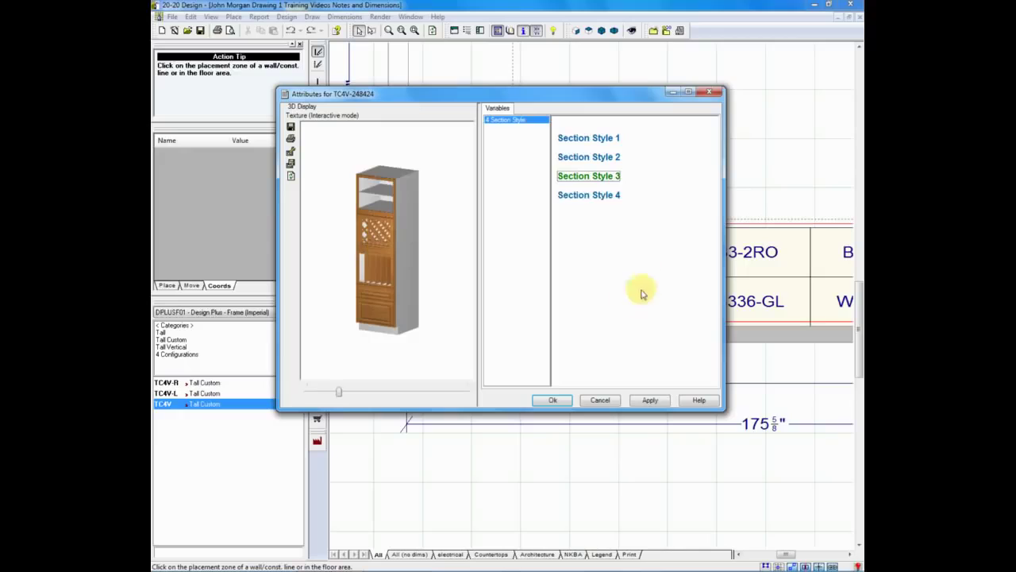
left_click(612, 199)
left_click_drag(715, 170, 715, 200)
left_click(616, 231)
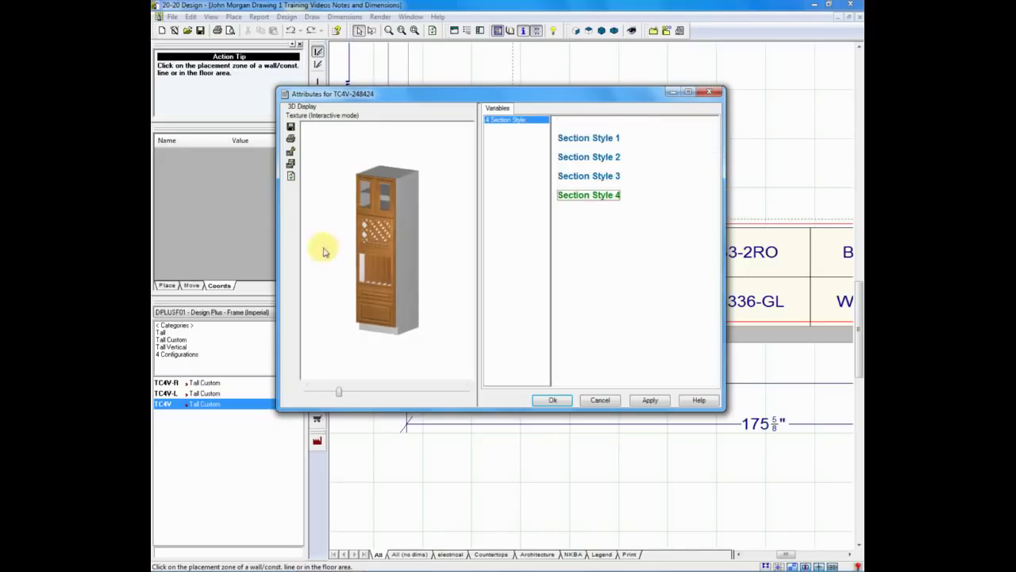
mouse_move(369, 266)
left_mouse_down()
mouse_move(399, 274)
mouse_move(426, 265)
mouse_move(381, 245)
mouse_move(370, 256)
left_mouse_up()
left_click(552, 400)
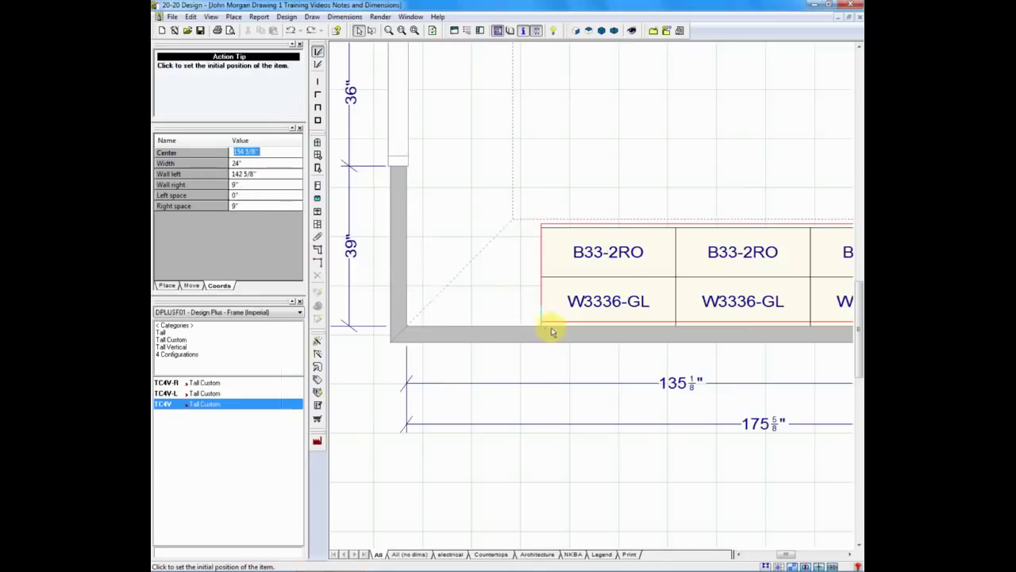
Place the 33-inch TC4V-338424 along the wall, left of the B33-2RO cabinets.
left_click(554, 332)
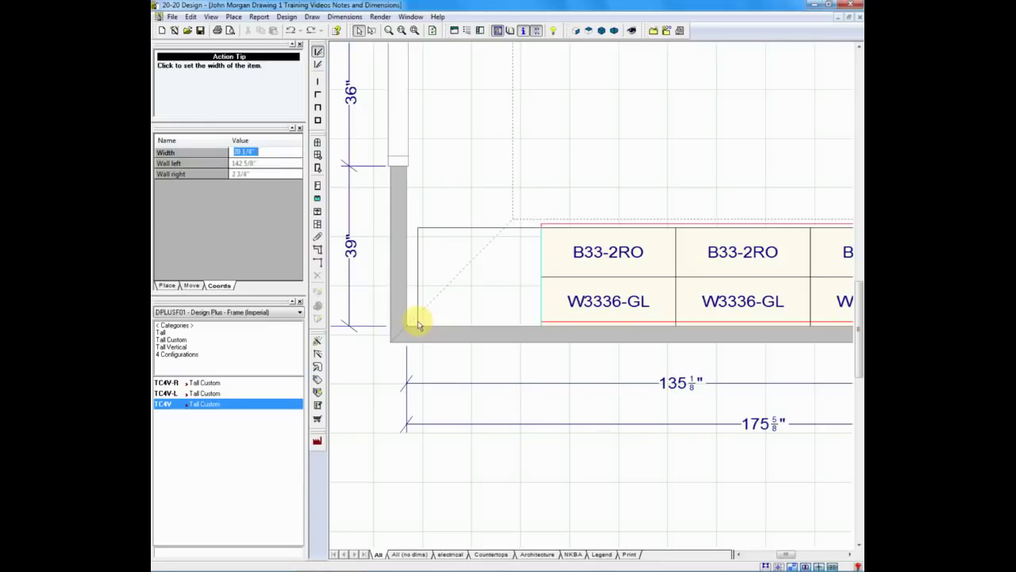
left_click(382, 263)
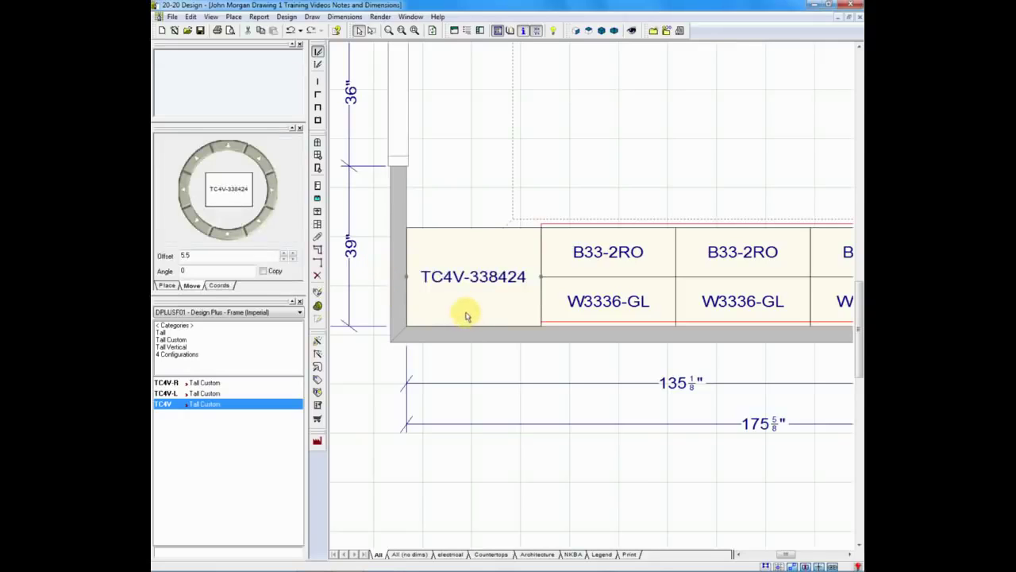
Reopen Attributes for the placed TC4V-338424 and show its variables (24" deep, 84" high, 33" wide).
right_click(500, 283)
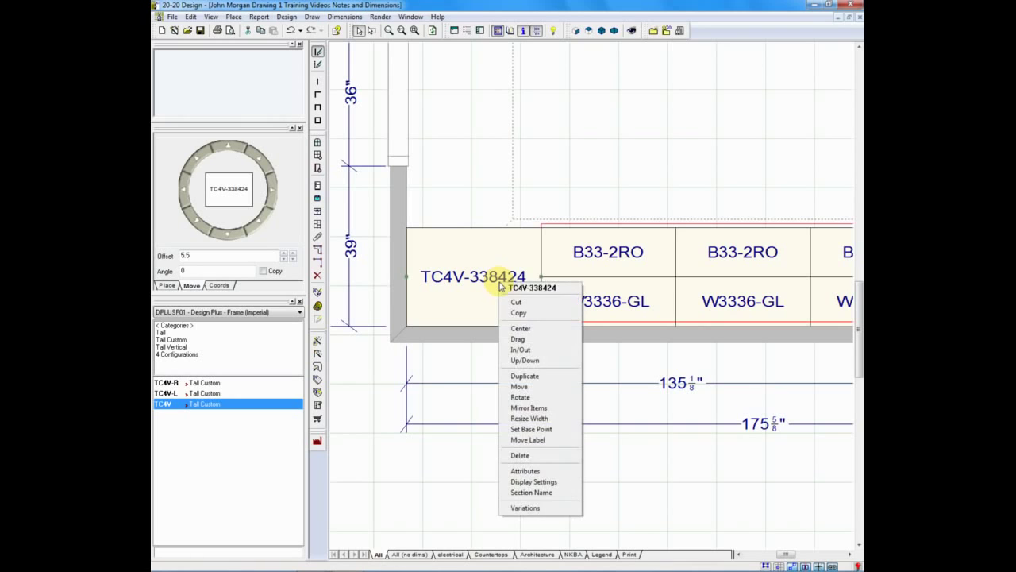
left_click(542, 471)
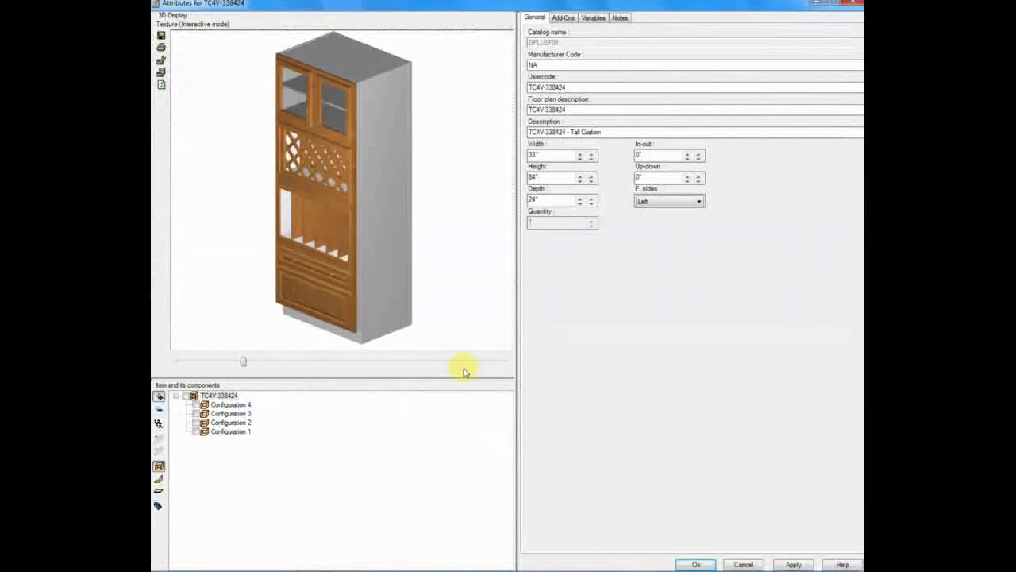
left_click_drag(379, 317, 374, 295)
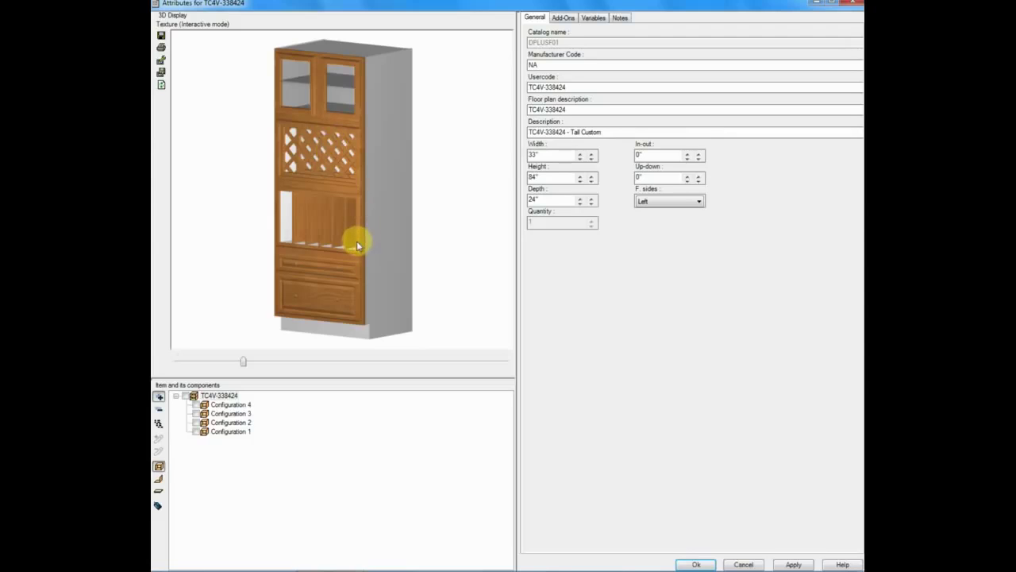
mouse_move(356, 245)
left_mouse_down()
mouse_move(388, 247)
mouse_move(352, 238)
left_mouse_up()
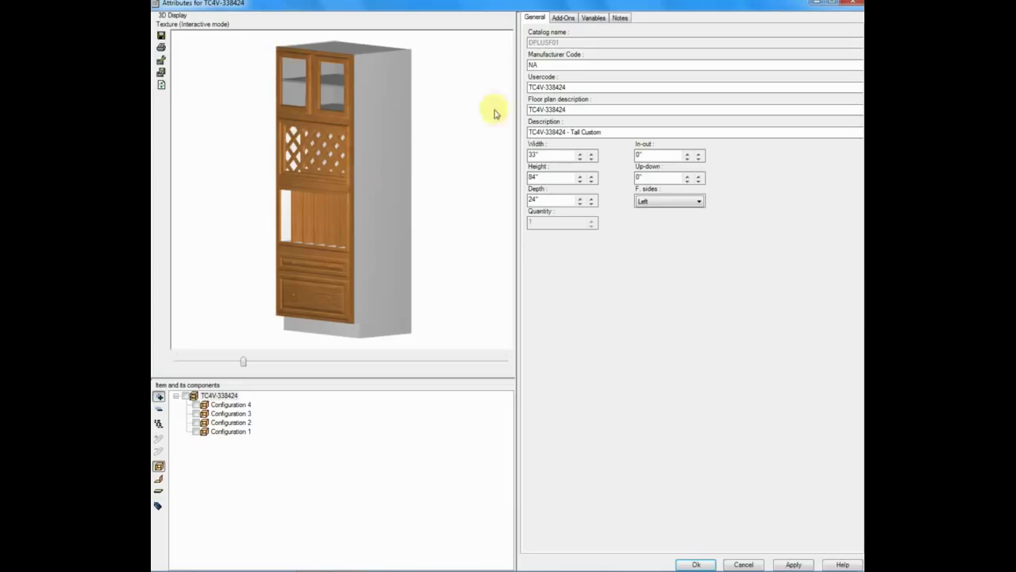
left_click(591, 19)
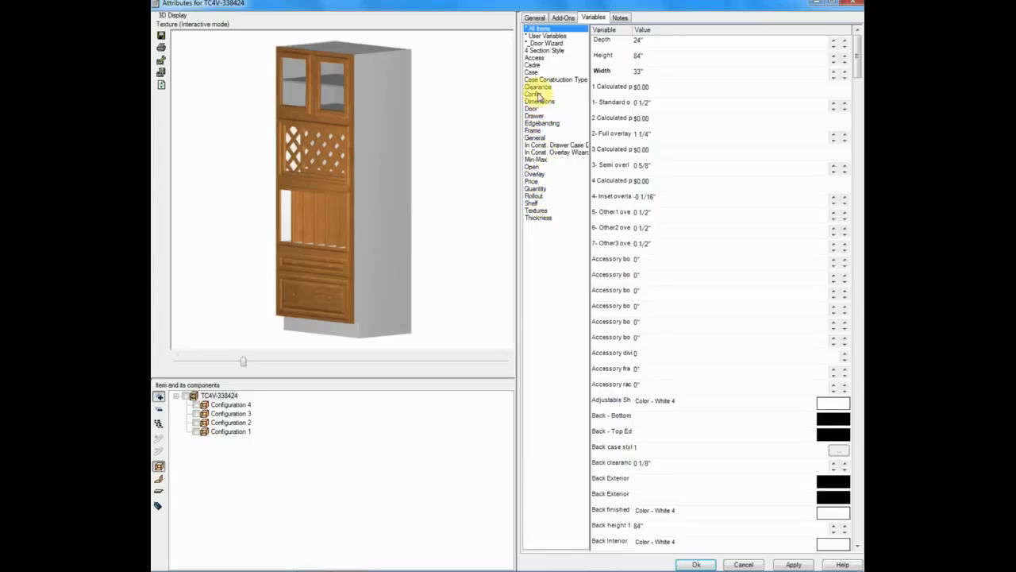
Set Section 1 height to 34 1/2" in the Config variables.
left_click(534, 94)
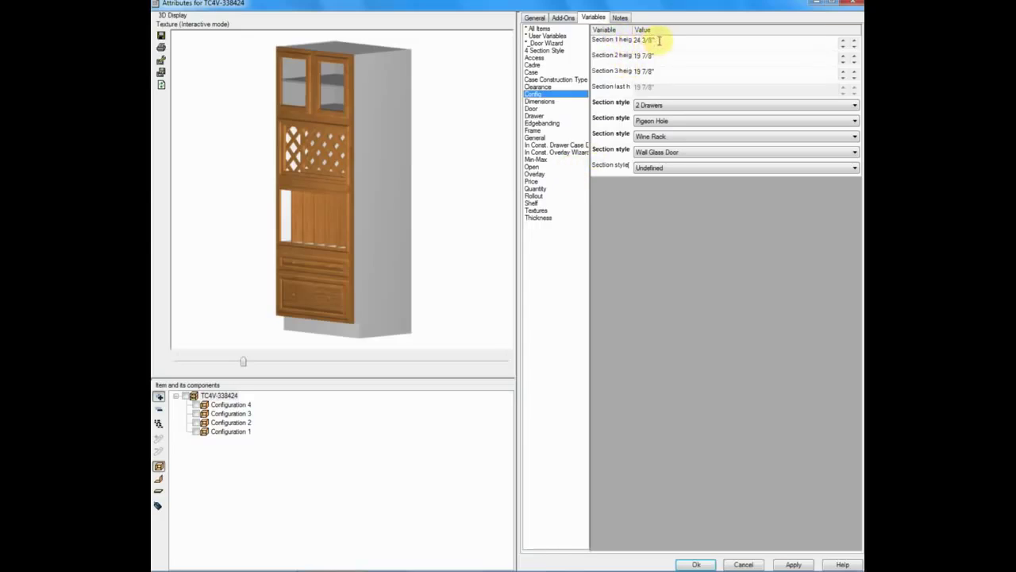
left_click_drag(660, 40, 626, 45)
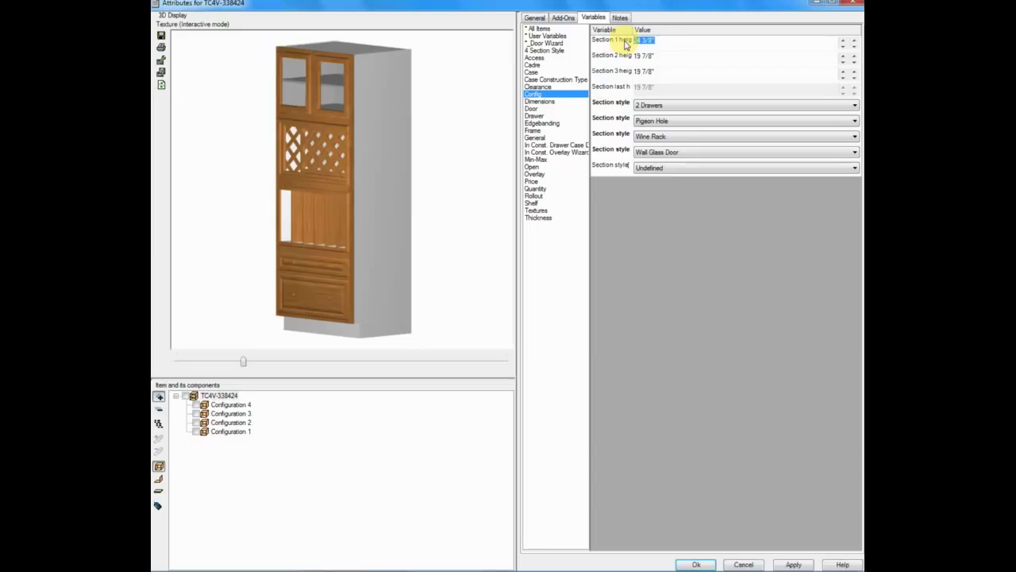
type("34.5")
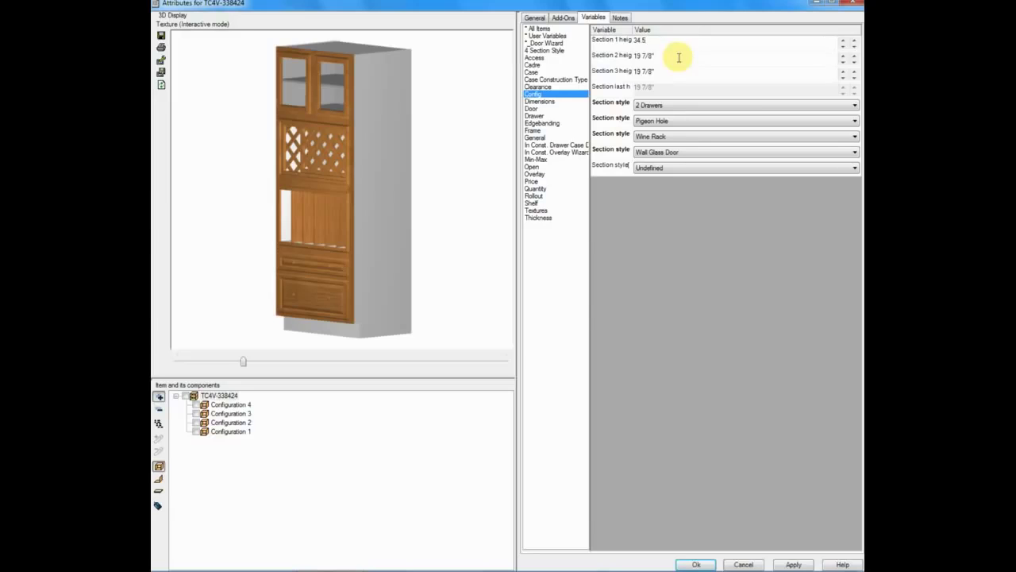
left_click(679, 57)
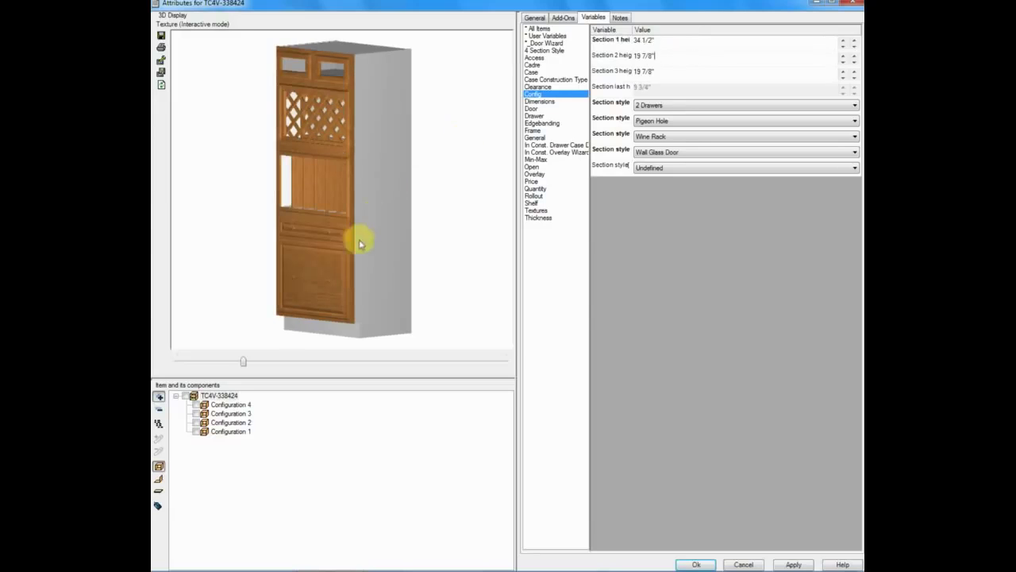
left_click(347, 270)
left_click_drag(347, 270, 349, 235)
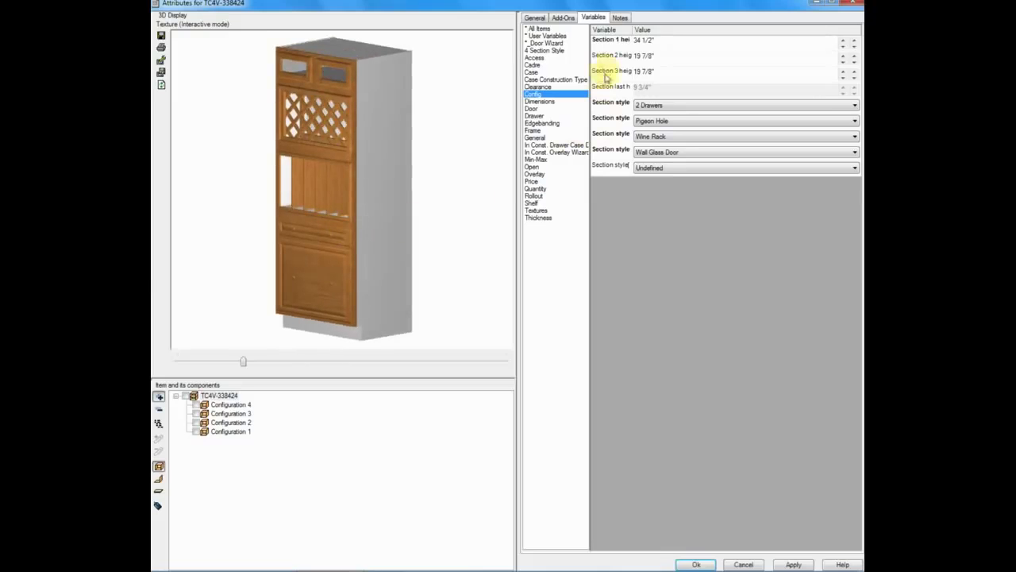
Set Section 2 to 9" and Section 3 to 18", leaving 22 1/2" for the glass doors.
left_click_drag(659, 58, 626, 62)
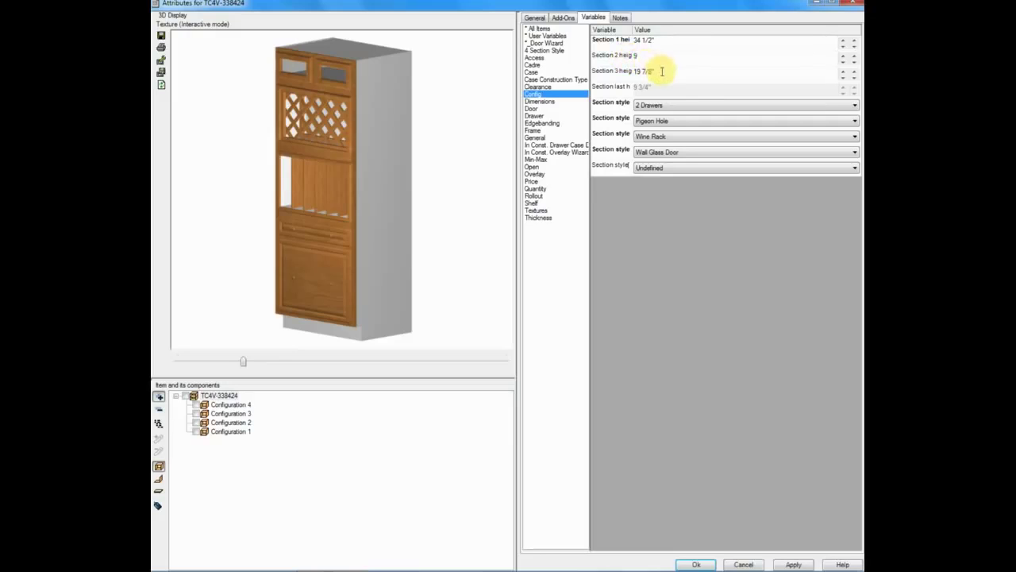
left_click_drag(358, 241, 352, 166)
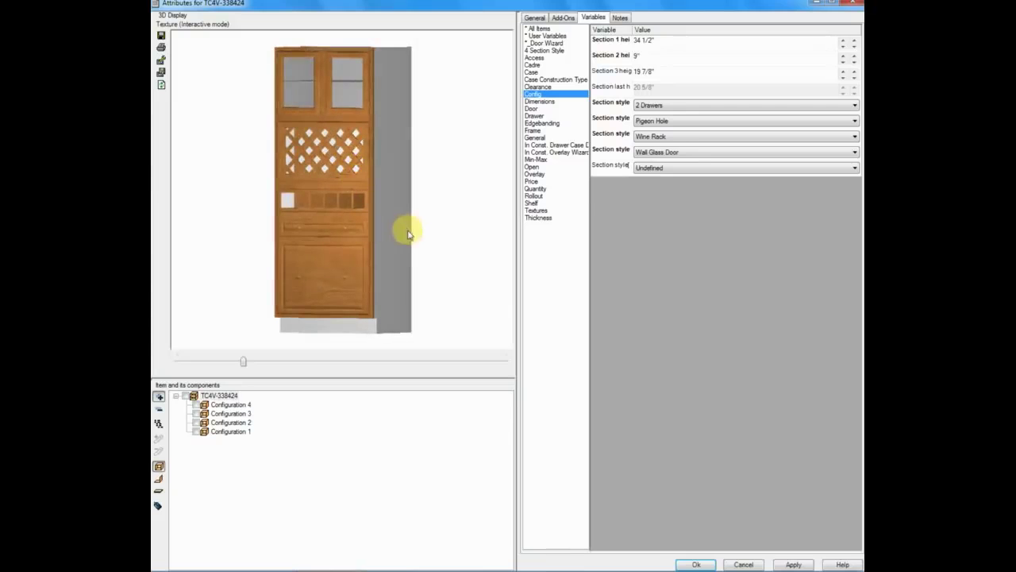
left_click(645, 72)
type("18")
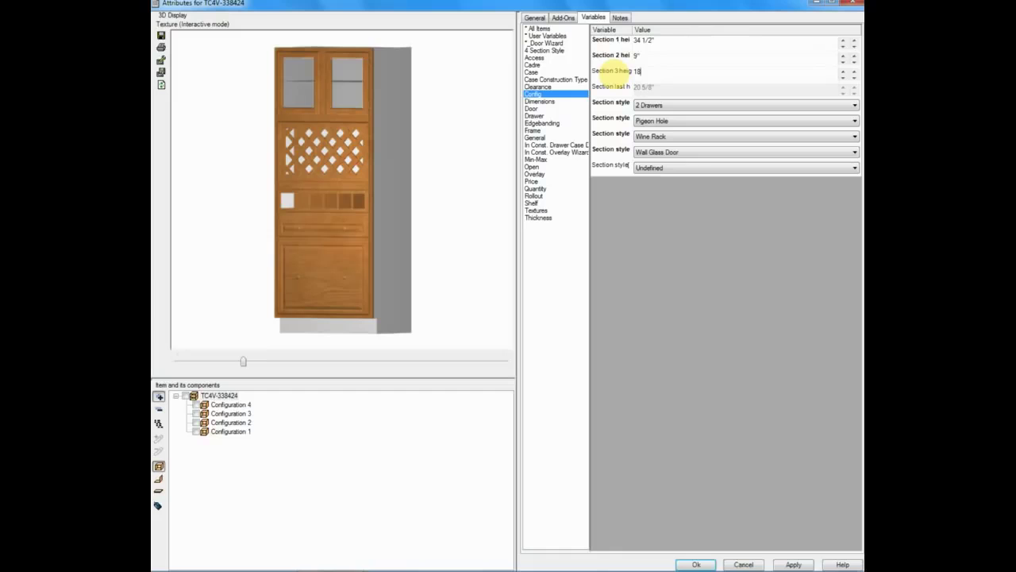
left_click(687, 58)
mouse_move(360, 222)
left_mouse_down()
mouse_move(370, 214)
mouse_move(404, 220)
mouse_move(352, 220)
left_mouse_up()
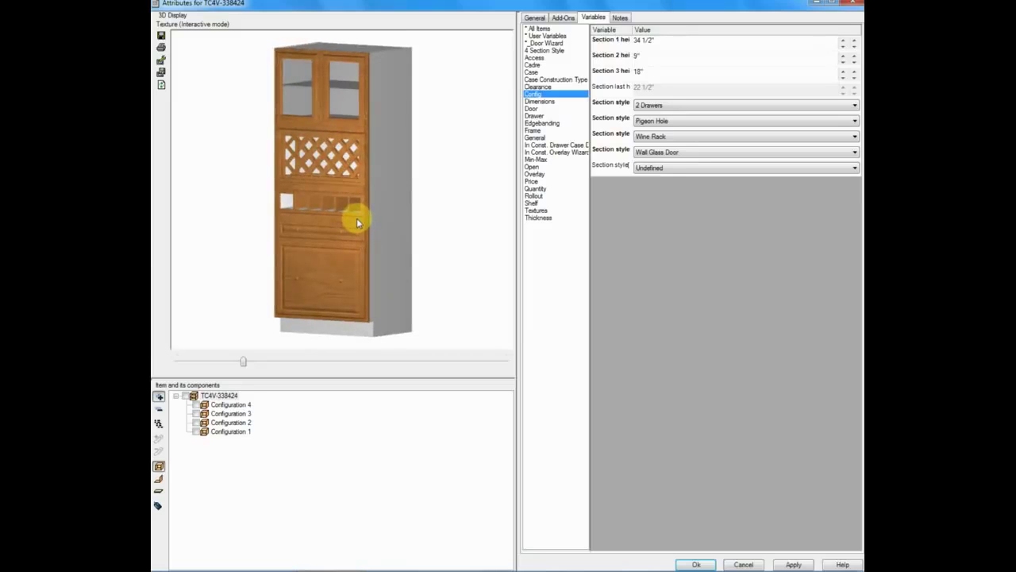
Cycle the preview through edge, wireframe and hidden-line display, then accept the attribute changes.
left_click(357, 222)
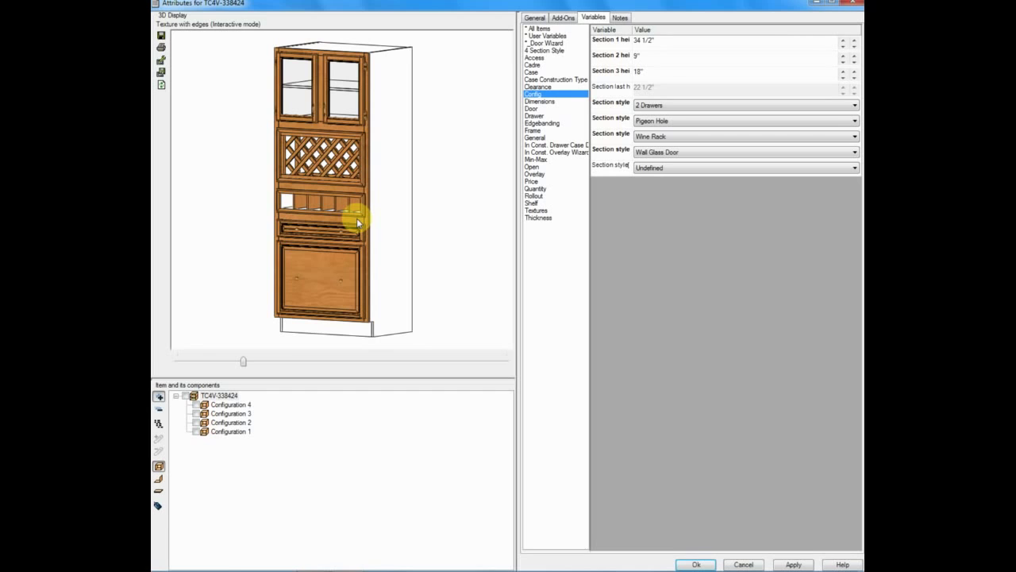
left_click(357, 222)
left_click(358, 223)
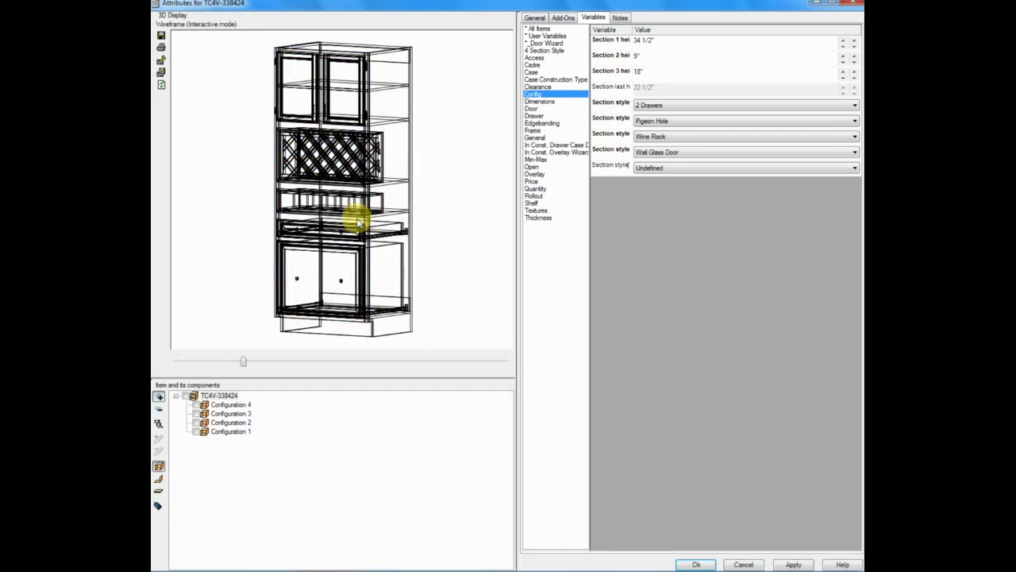
mouse_move(344, 219)
left_mouse_down()
mouse_move(395, 227)
mouse_move(336, 232)
left_mouse_up()
left_click(381, 235)
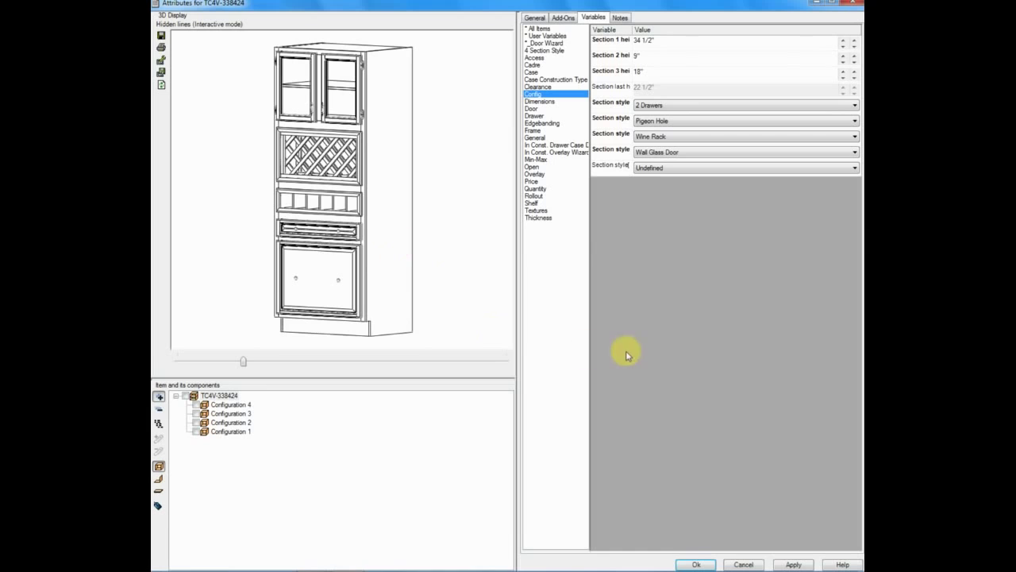
left_click(697, 564)
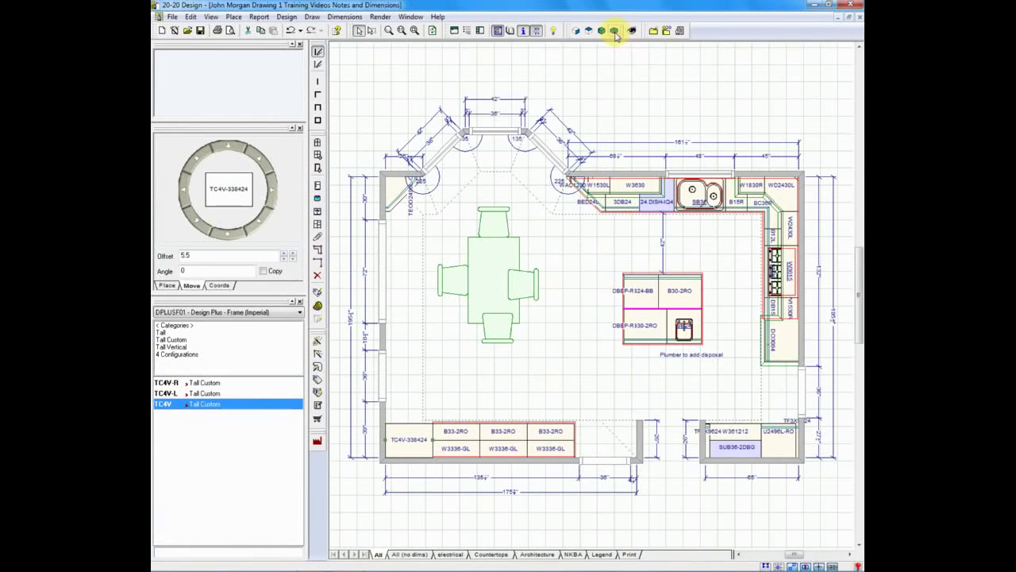
Set a perspective viewer position beside the dining table to render the bottom-left wall.
left_click(614, 30)
left_click(602, 388)
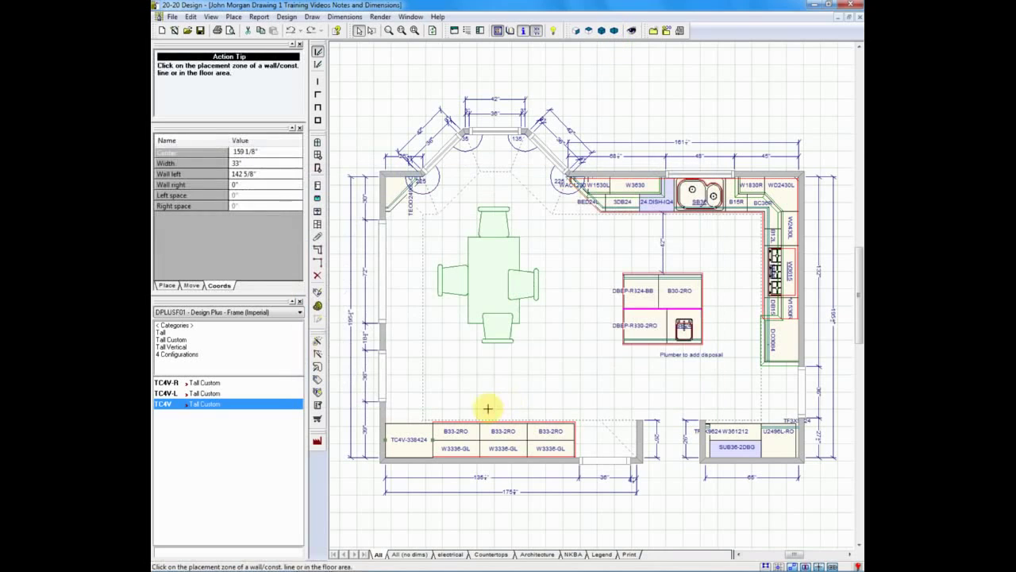
left_click(458, 244)
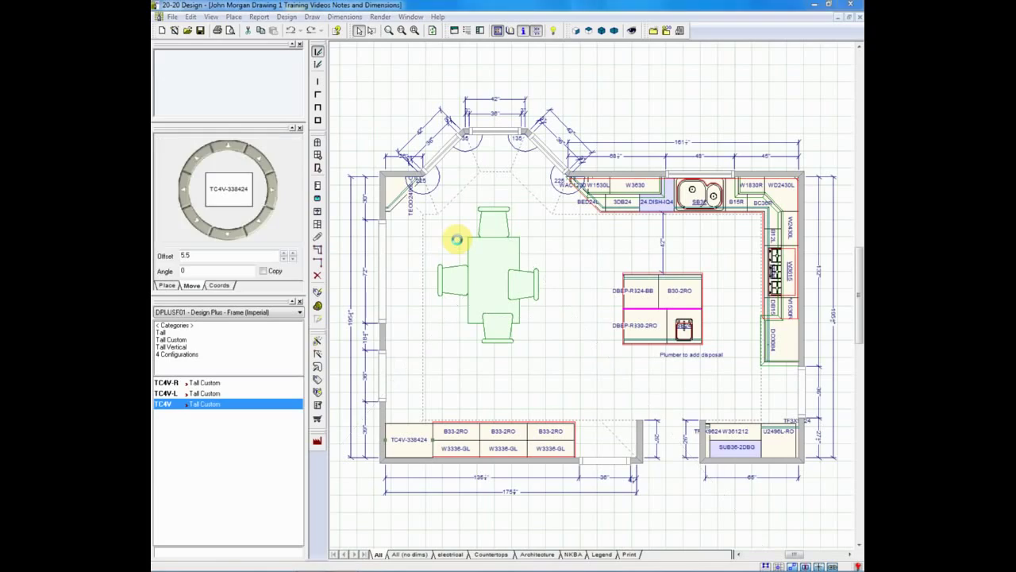